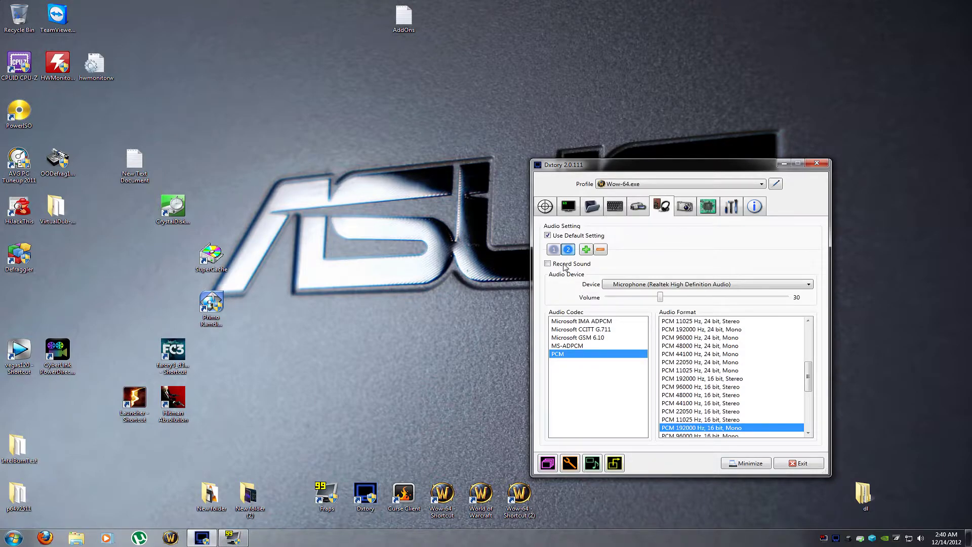
Show audio stream 1's settings: Speakers (Realtek), recording on, PCM 96000 Hz, 24 bit, Stereo
{"action": "left_click", "coordinate": [555, 249]}
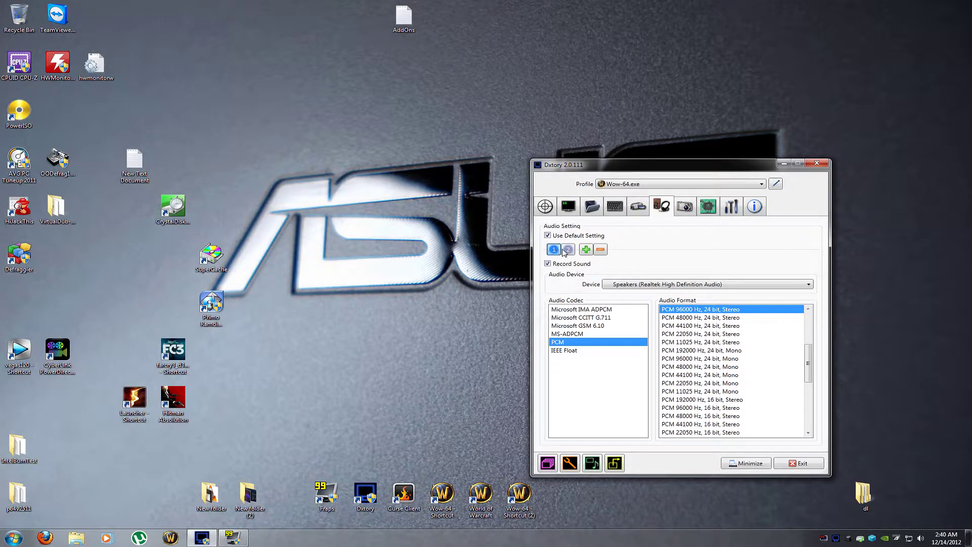
{"action": "left_click", "coordinate": [568, 249]}
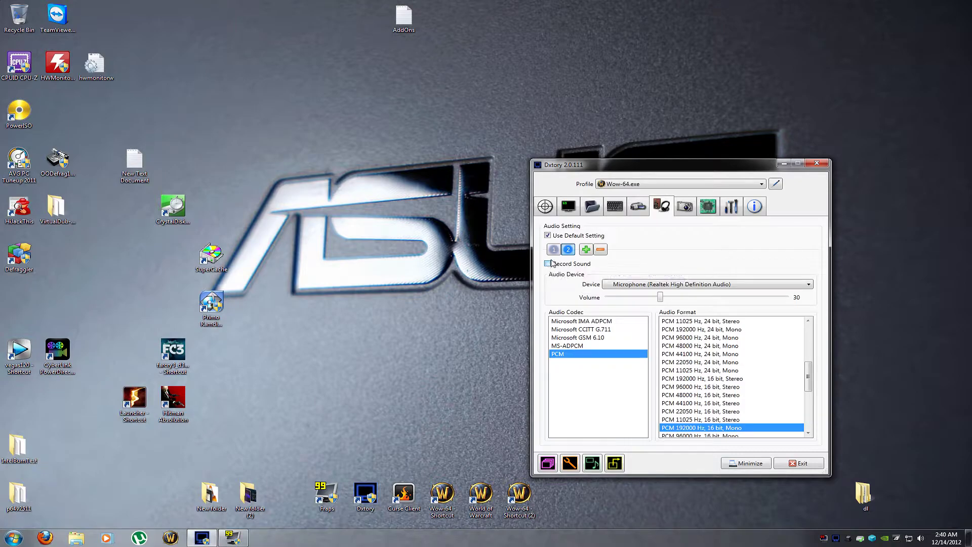
{"action": "left_click", "coordinate": [554, 251]}
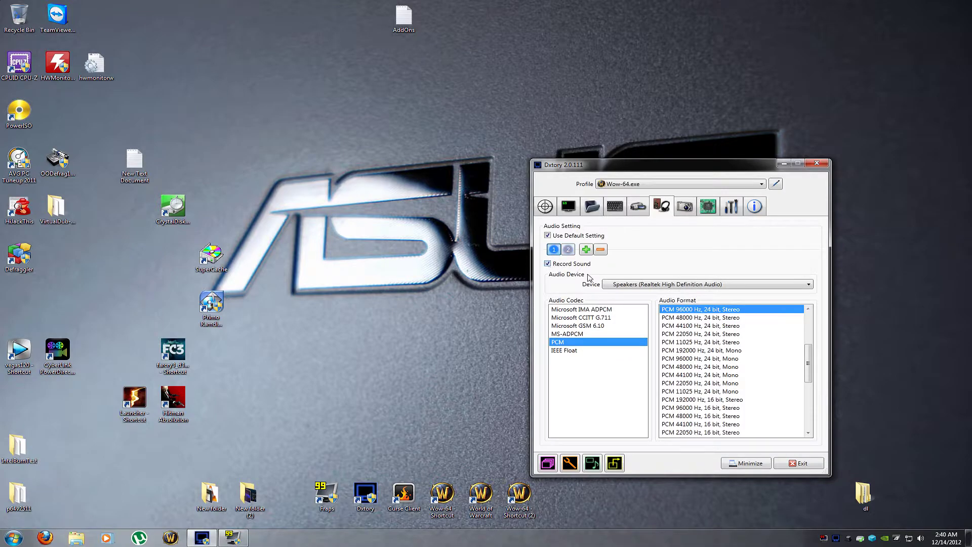
{"action": "left_click", "coordinate": [567, 250]}
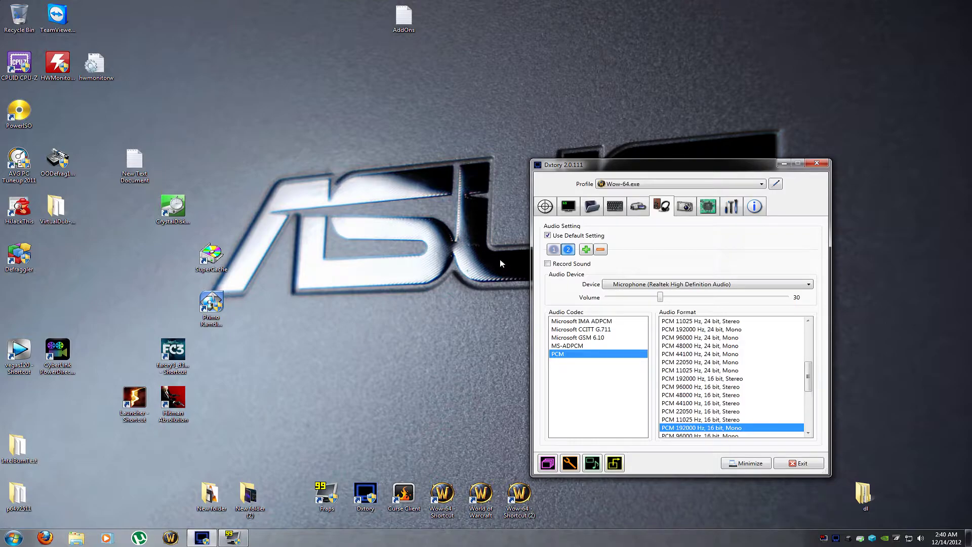
{"action": "left_click", "coordinate": [555, 250]}
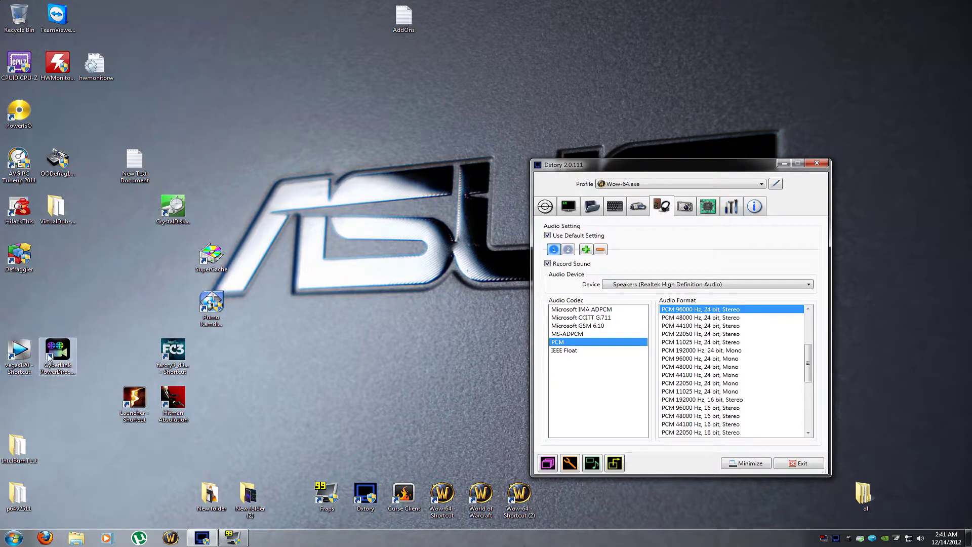
Show the microphone stream's settings (volume 30, PCM 192000 Hz, 16 bit, Mono) and launch AVIMux
{"action": "left_click", "coordinate": [64, 354]}
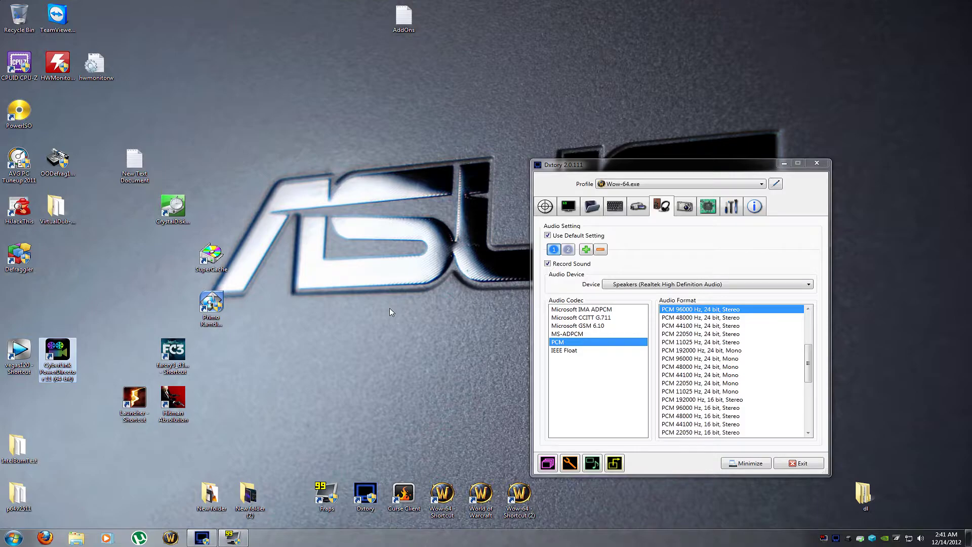
{"action": "left_click", "coordinate": [568, 250]}
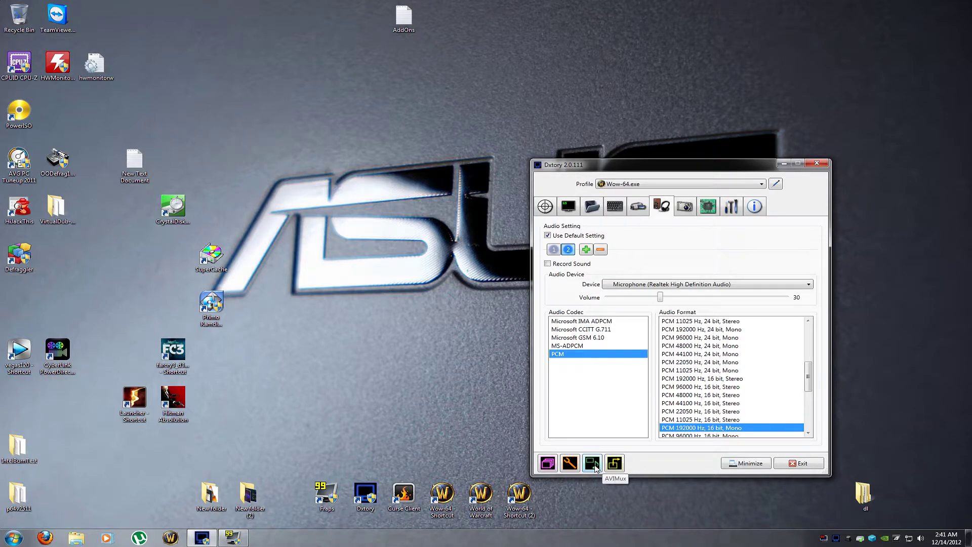
{"action": "left_click", "coordinate": [596, 468]}
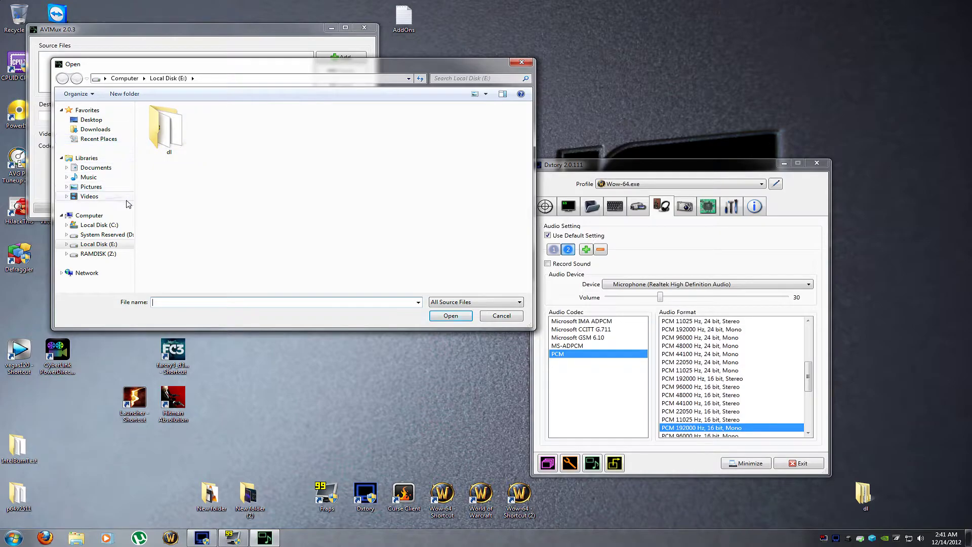
Load dxtory.avi from Desktop > New folder as the AVIMux source, with output dxtory_mux.avi
{"action": "left_click", "coordinate": [95, 120]}
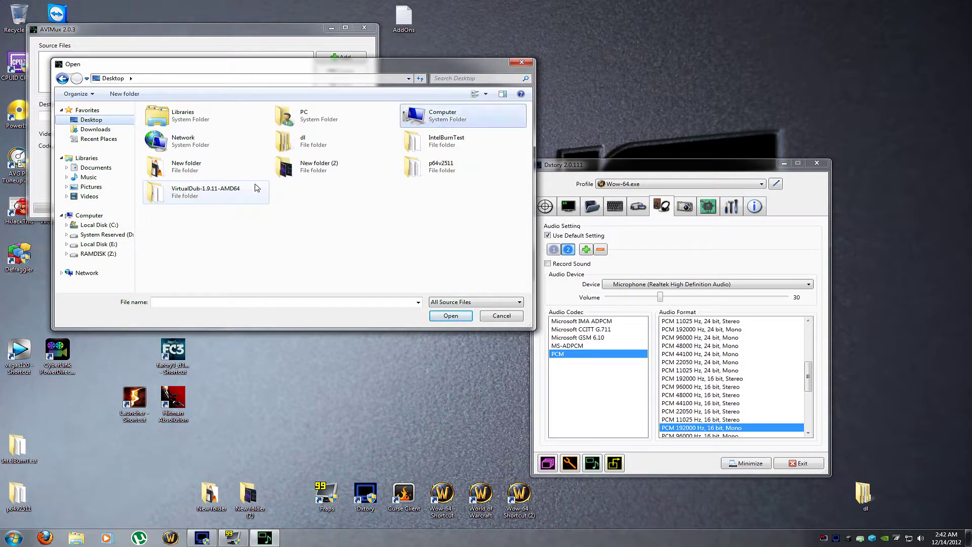
{"action": "double_click", "coordinate": [186, 173]}
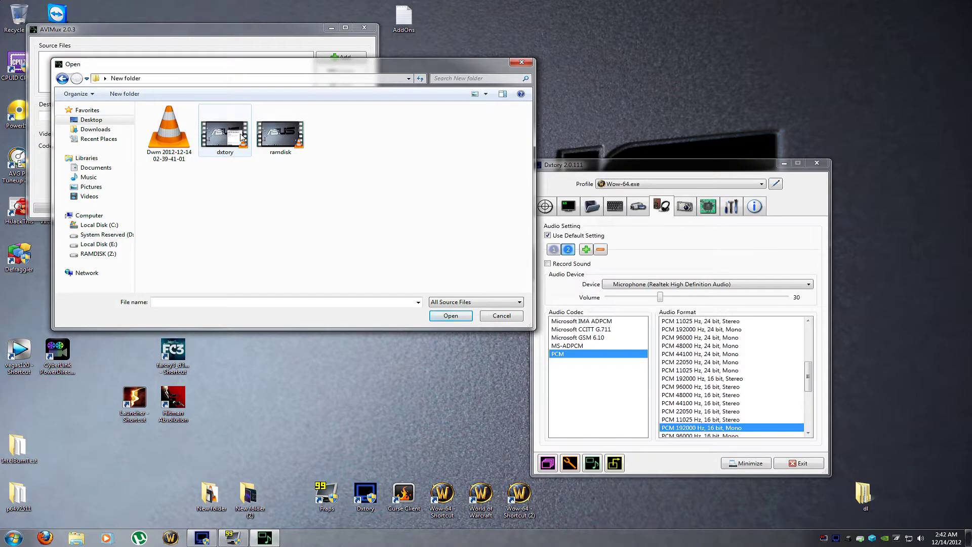
{"action": "double_click", "coordinate": [241, 135]}
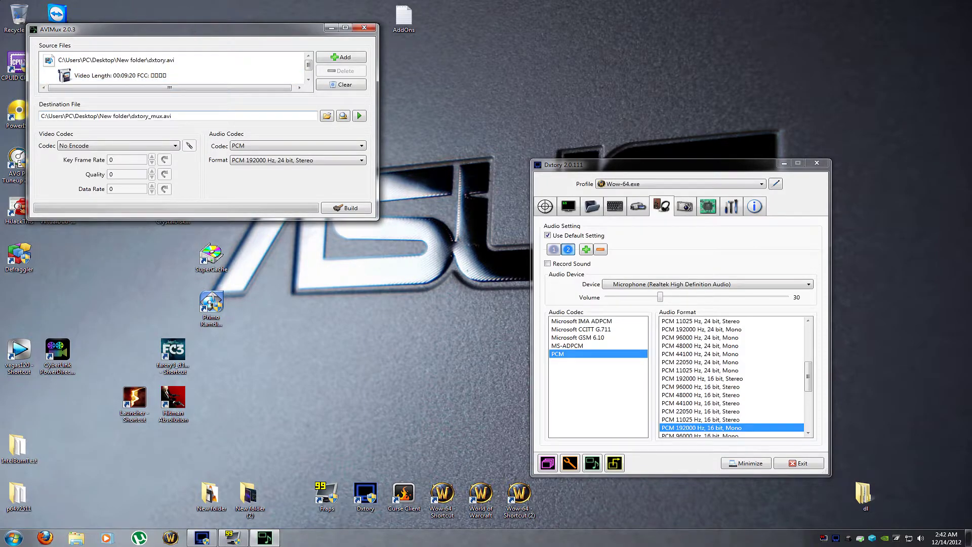
{"action": "left_click", "coordinate": [168, 146]}
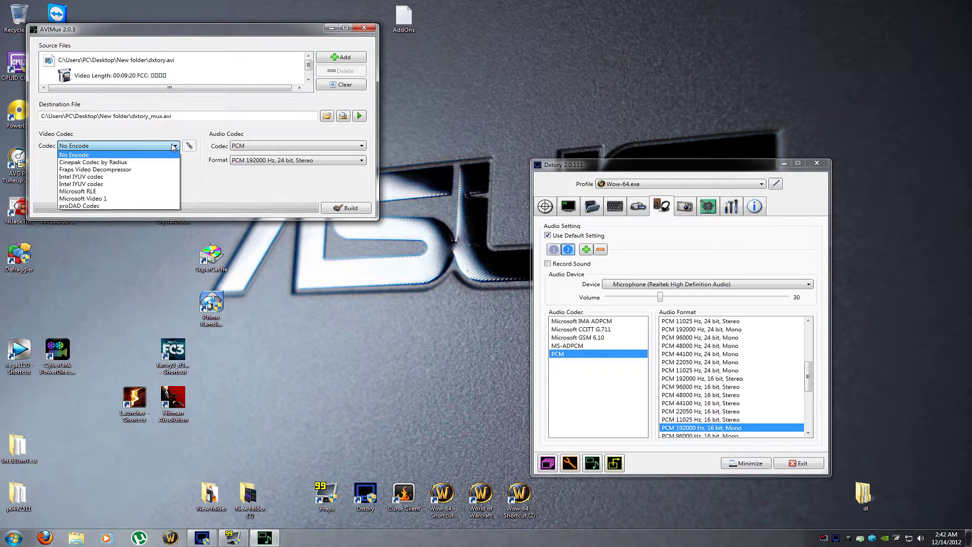
{"action": "left_click", "coordinate": [173, 146]}
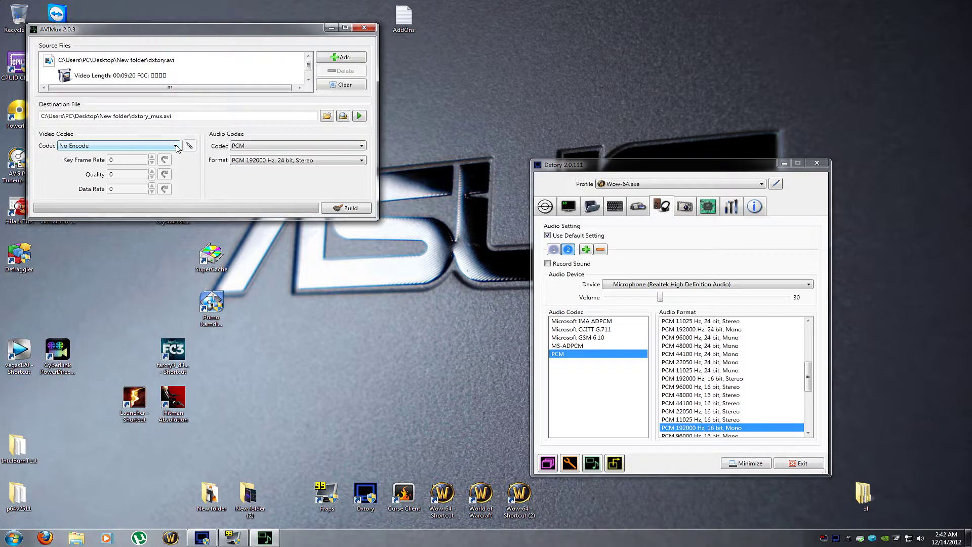
{"action": "left_click", "coordinate": [177, 146]}
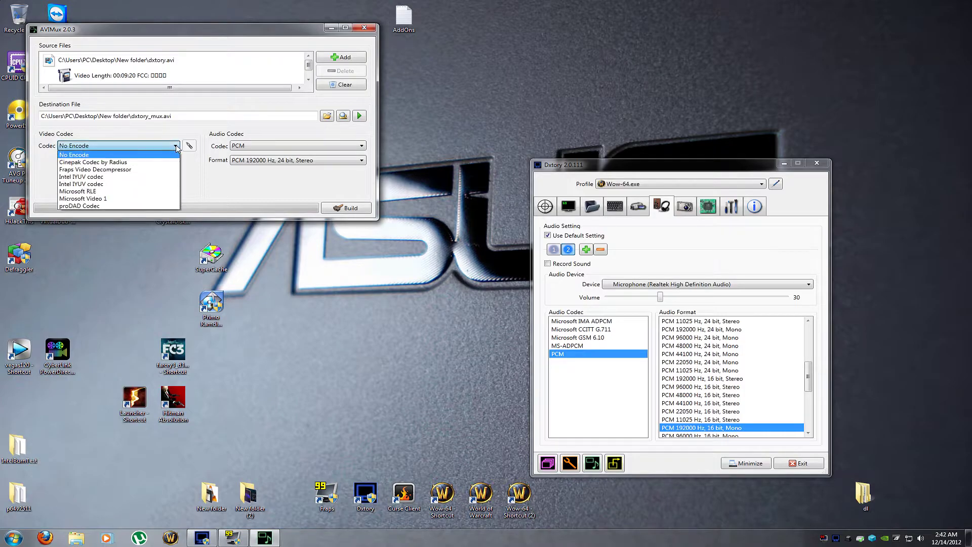
{"action": "left_click", "coordinate": [177, 146]}
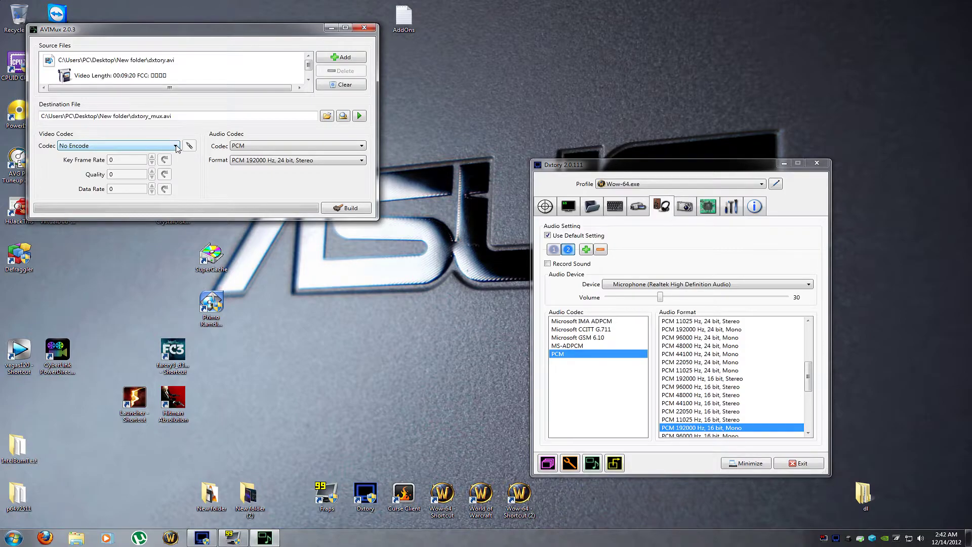
{"action": "left_click", "coordinate": [176, 147]}
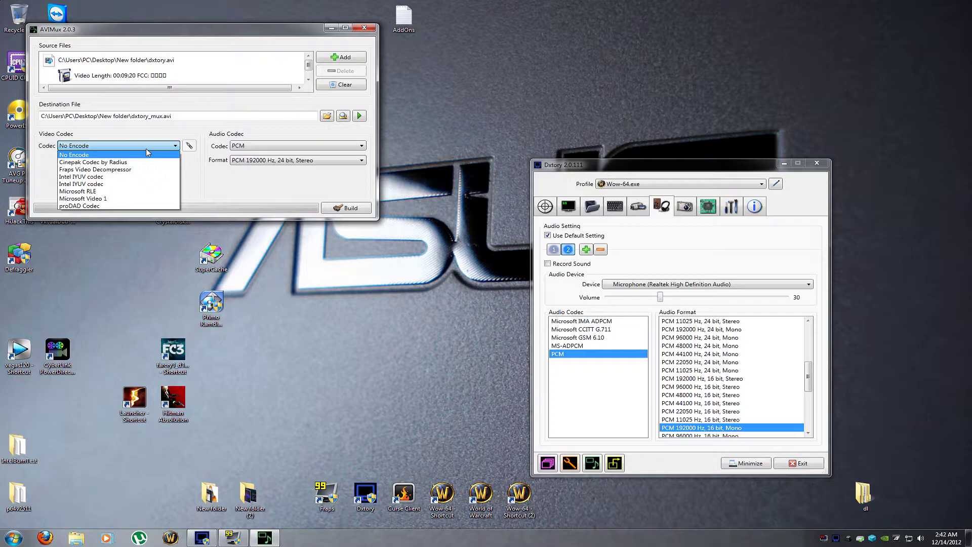
{"action": "left_click", "coordinate": [170, 147]}
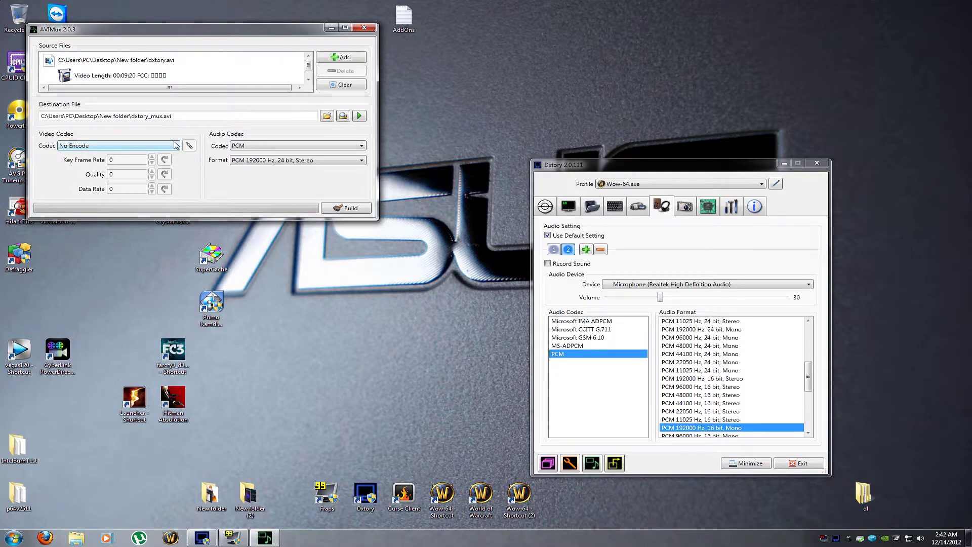
Keep PCM as the AVIMux audio codec and move on to the format setting
{"action": "left_click", "coordinate": [251, 147]}
{"action": "left_click", "coordinate": [276, 147]}
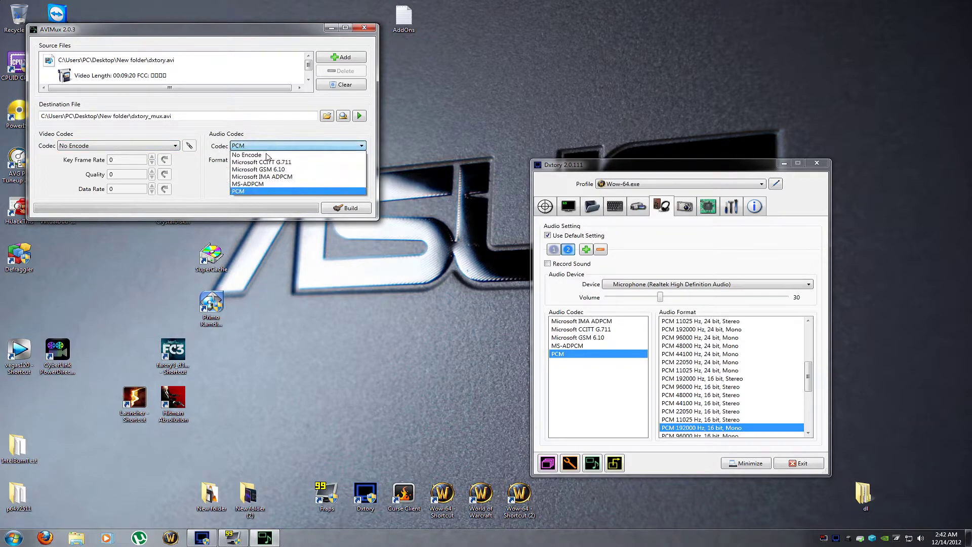
{"action": "left_click", "coordinate": [260, 191]}
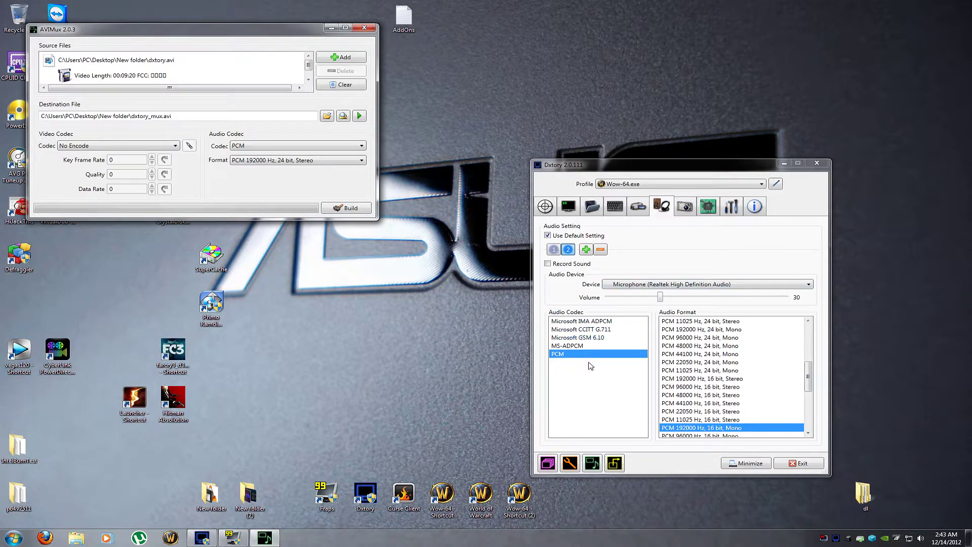
{"action": "left_click", "coordinate": [276, 147]}
{"action": "key", "text": "Tab"}
Check Dxtory's microphone stream, then set AVIMux's audio format to PCM 192000 Hz, 24 bit, Stereo
{"action": "left_click", "coordinate": [554, 250]}
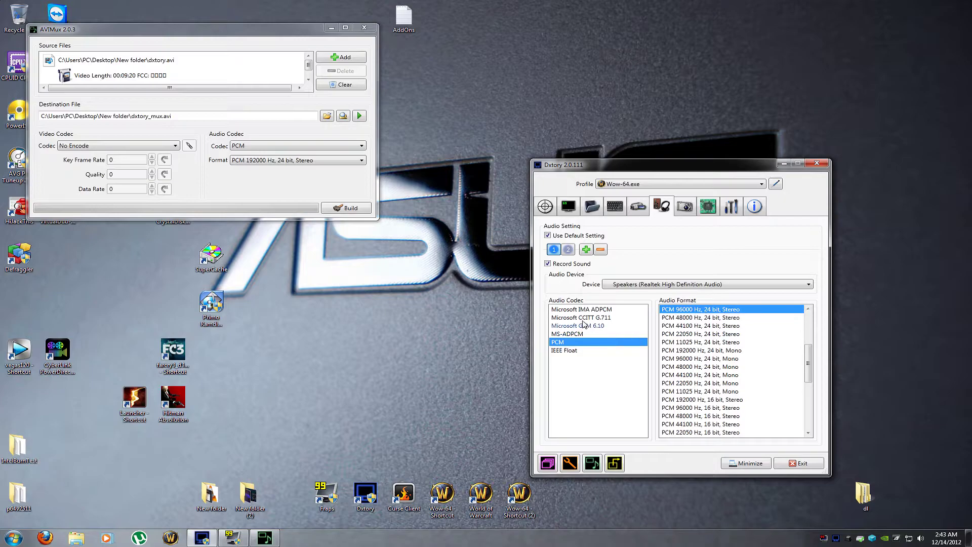
{"action": "left_click", "coordinate": [570, 250]}
{"action": "left_click", "coordinate": [572, 263]}
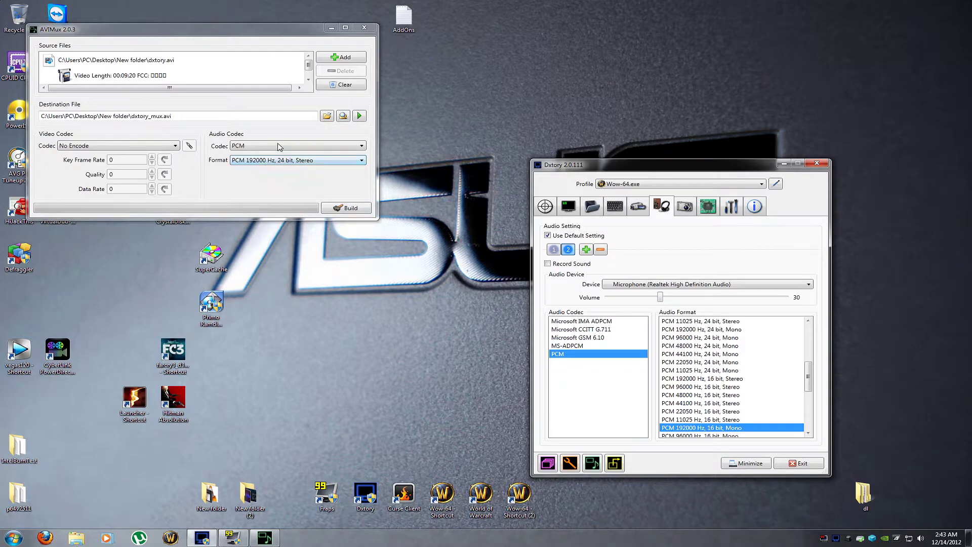
{"action": "left_click", "coordinate": [266, 161]}
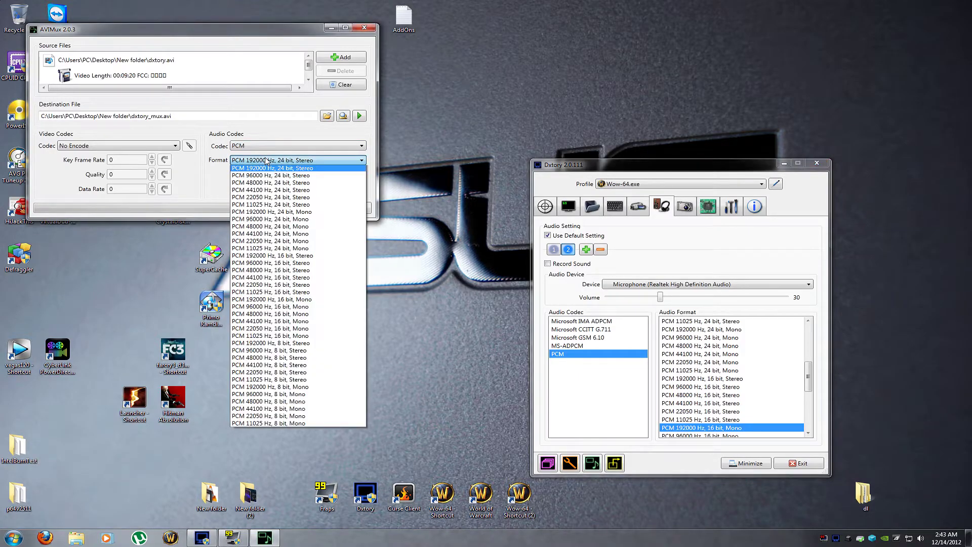
{"action": "left_click", "coordinate": [463, 241]}
Switch Dxtory's audio profile to the speaker stream, then back to the microphone
{"action": "left_click", "coordinate": [556, 248]}
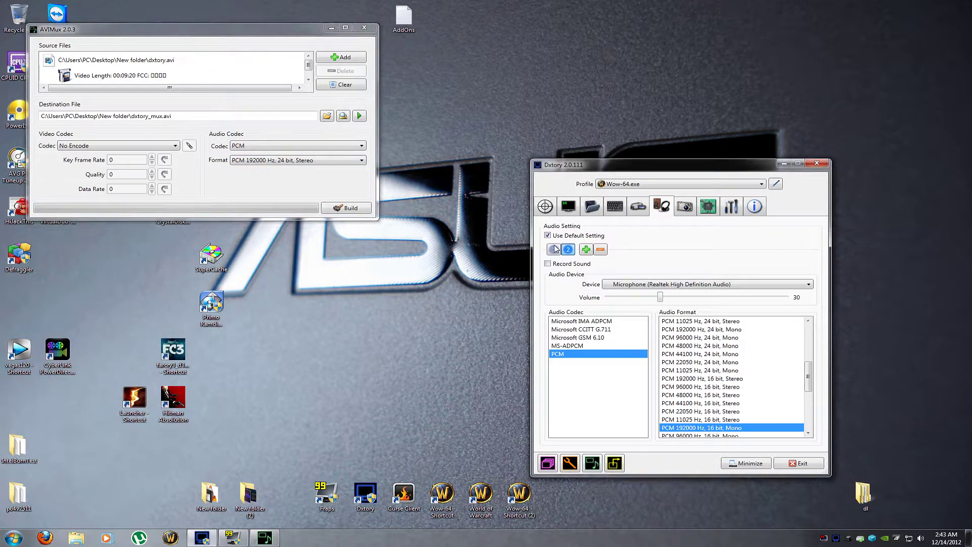
{"action": "left_click", "coordinate": [556, 248]}
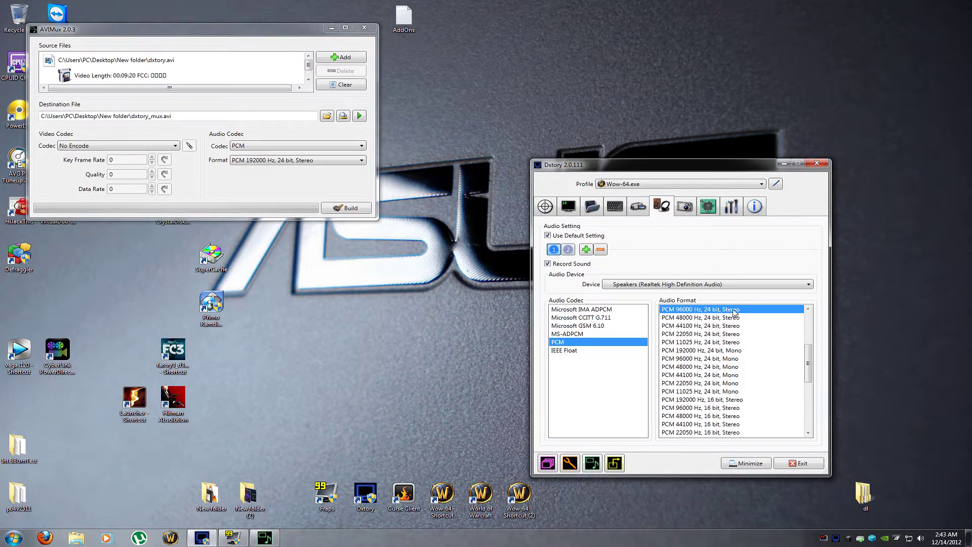
{"action": "left_click", "coordinate": [567, 249]}
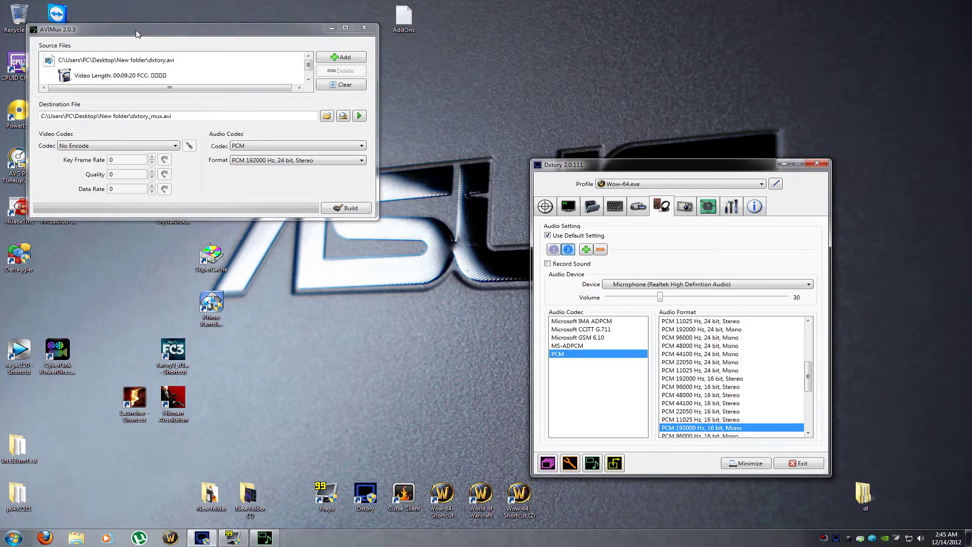
Move the AVIMux window right and down, leaving its 24-bit stereo PCM format unchanged
{"action": "left_click_drag", "start_coordinate": [136, 34], "coordinate": [258, 52]}
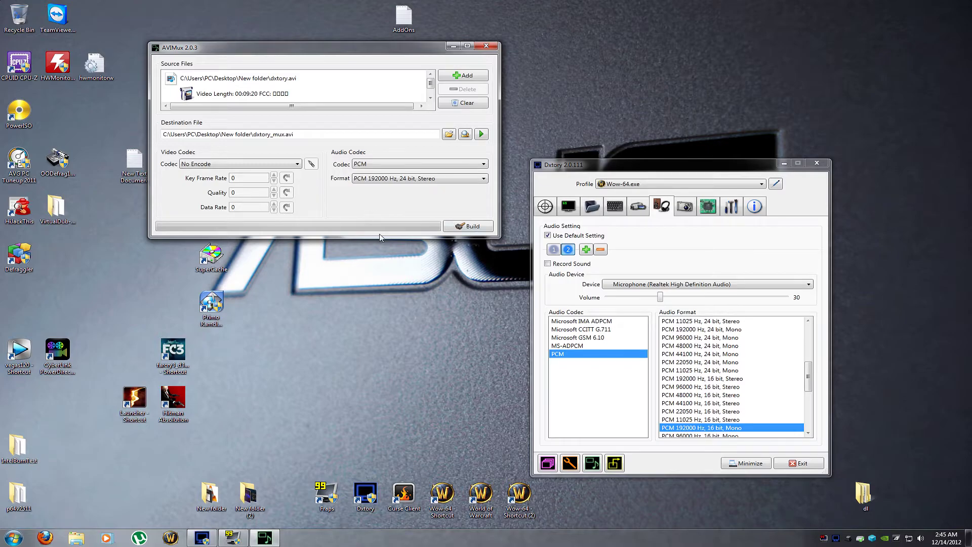
Start Task Manager from the taskbar and place its Performance view beside Dxtory
{"action": "left_click", "coordinate": [706, 431]}
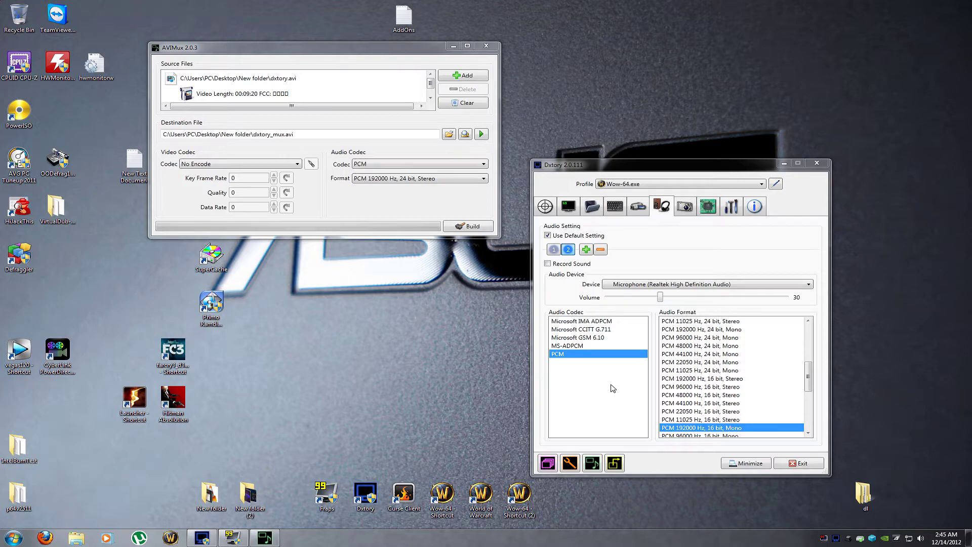
{"action": "right_click", "coordinate": [522, 541]}
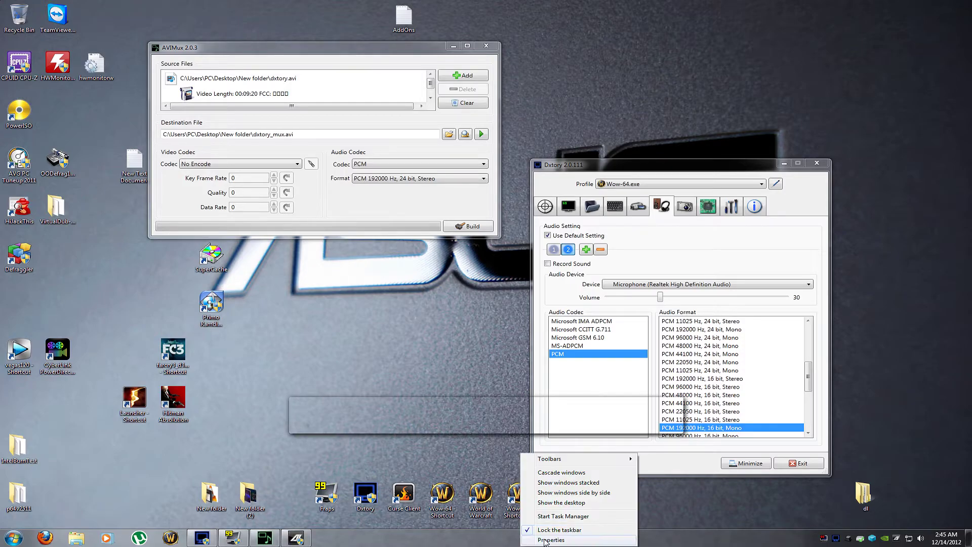
{"action": "left_click", "coordinate": [577, 516]}
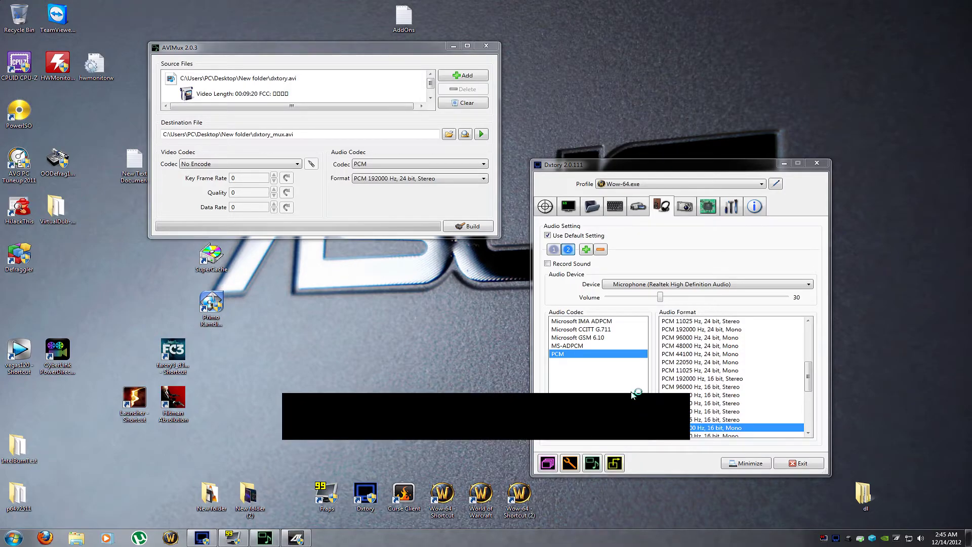
{"action": "left_click_drag", "start_coordinate": [630, 140], "coordinate": [658, 112]}
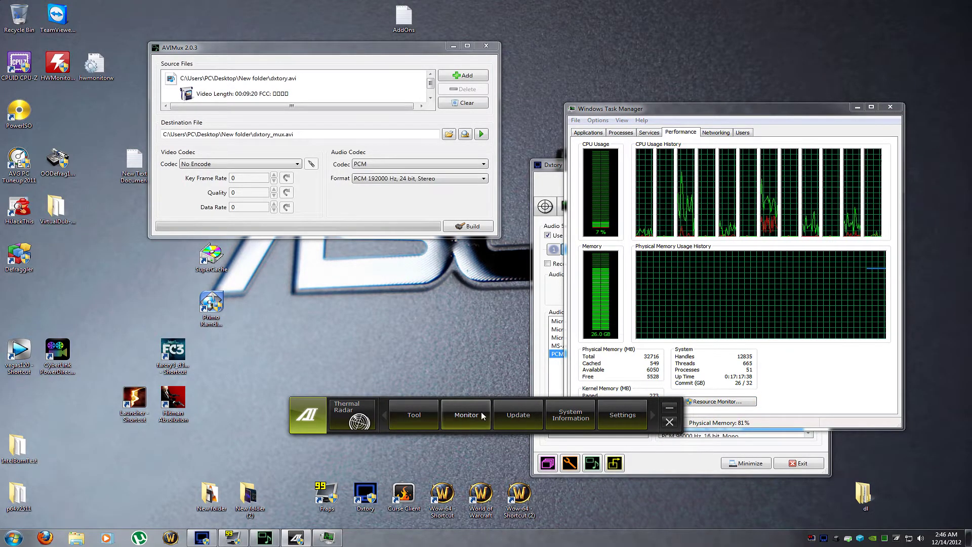
Open TurboV EVO, close Task Manager, check CPU ratio 47.0 (4700 MHz), then close TurboV
{"action": "left_click", "coordinate": [425, 412]}
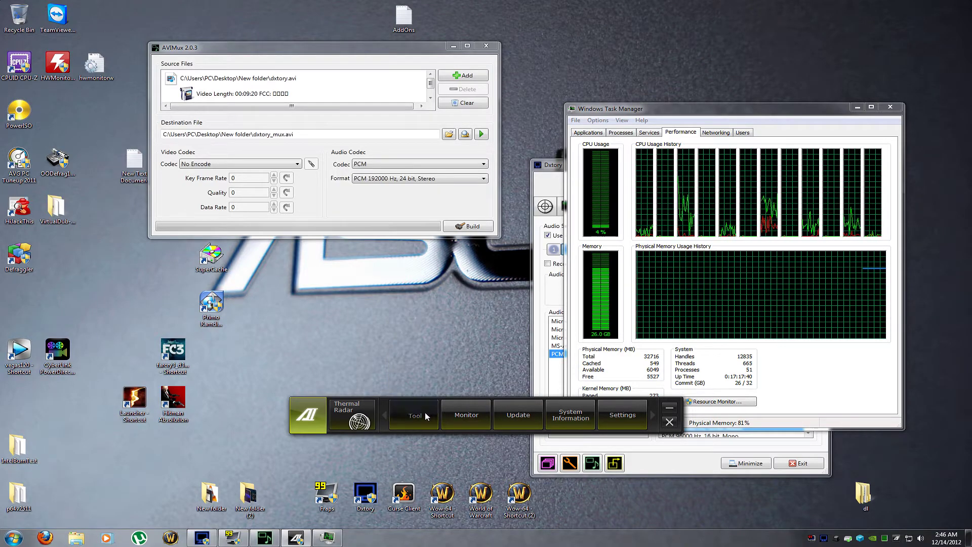
{"action": "left_click", "coordinate": [427, 330]}
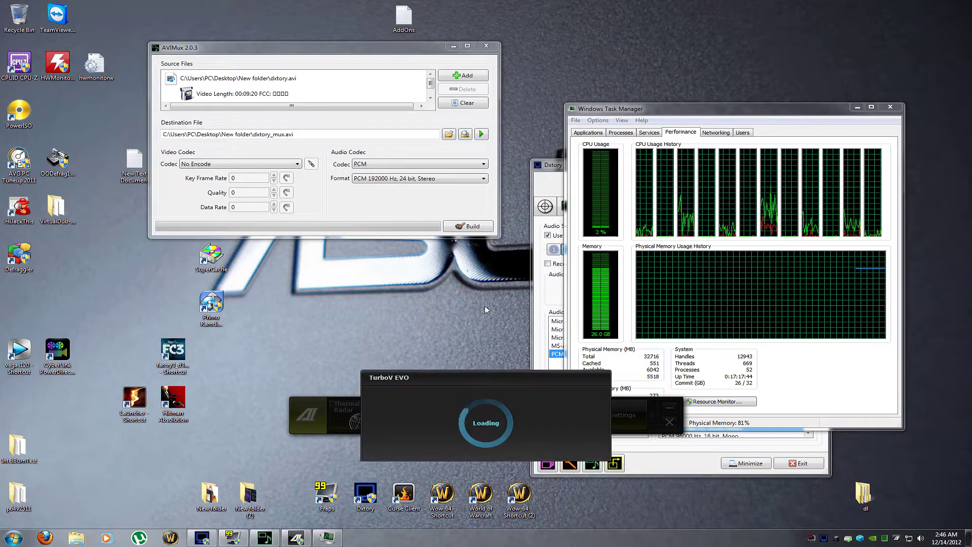
{"action": "left_click", "coordinate": [893, 108]}
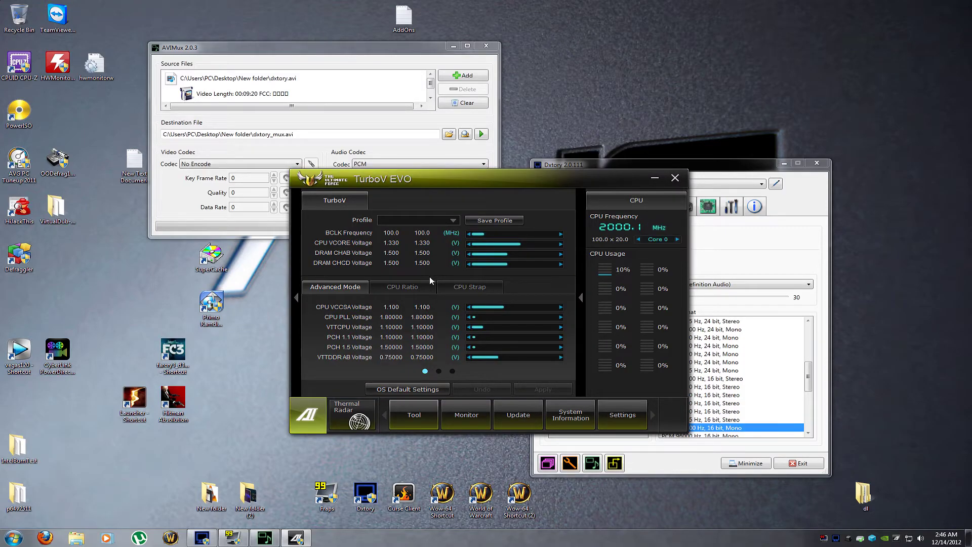
{"action": "left_click", "coordinate": [398, 287]}
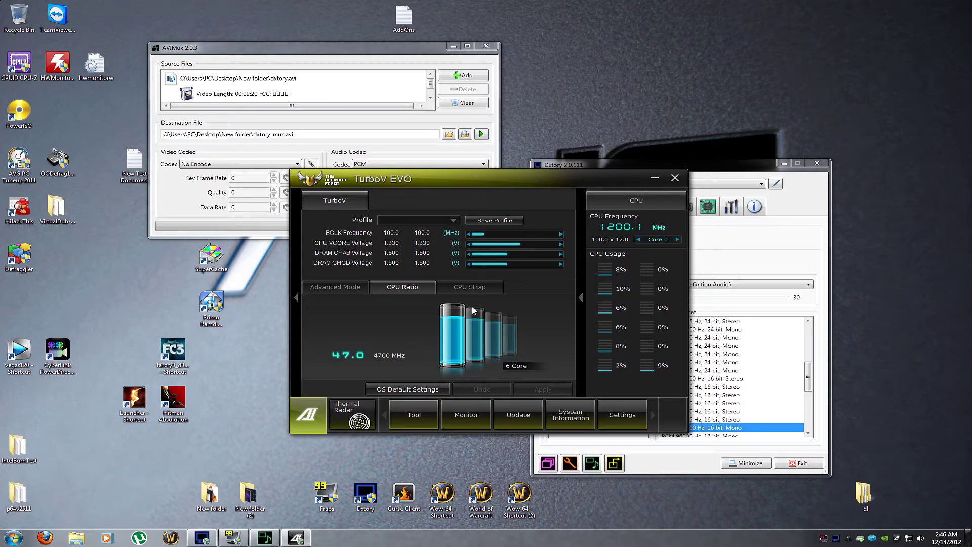
{"action": "left_click", "coordinate": [677, 178]}
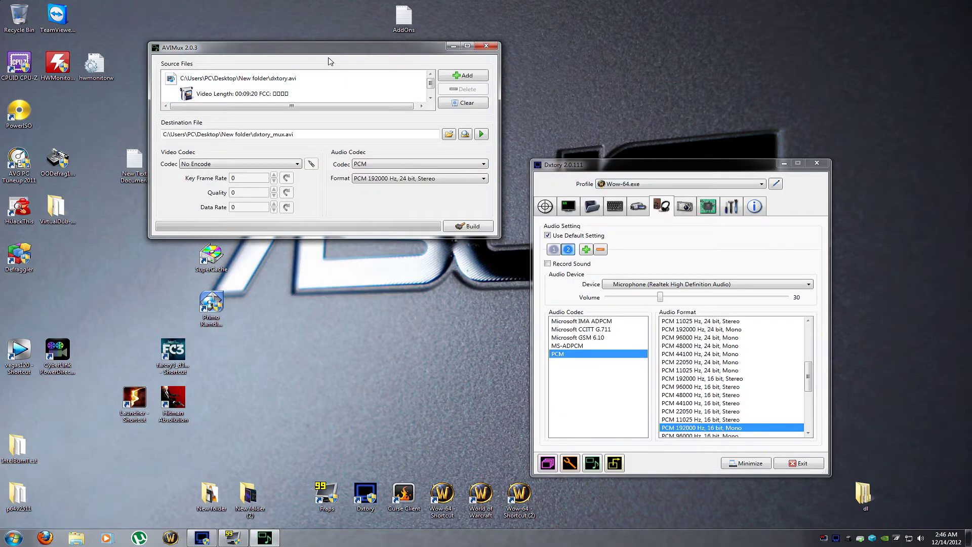
Reposition AVIMux, reopen Task Manager, review Resource Monitor's CPU and disk activity, then close both
{"action": "left_click_drag", "start_coordinate": [316, 52], "coordinate": [262, 100]}
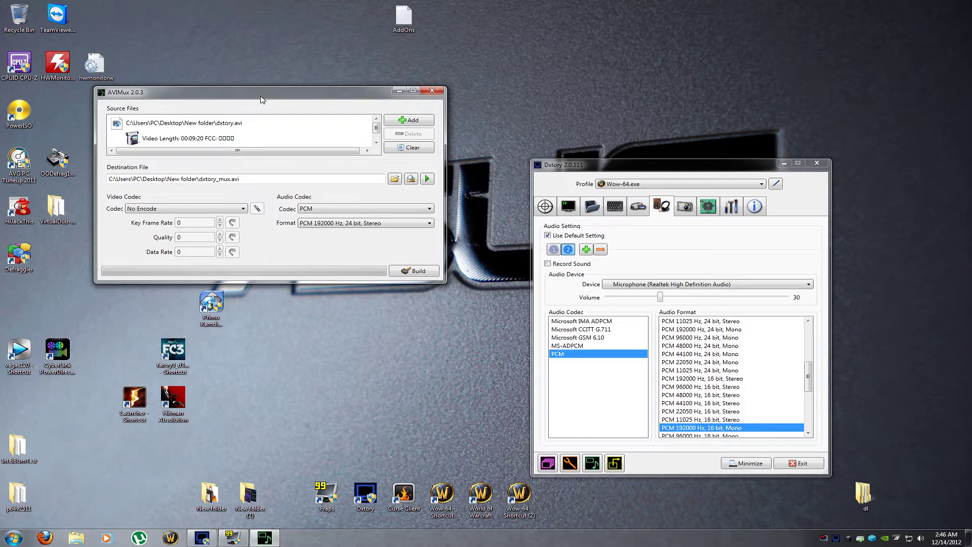
{"action": "left_click_drag", "start_coordinate": [263, 98], "coordinate": [232, 116]}
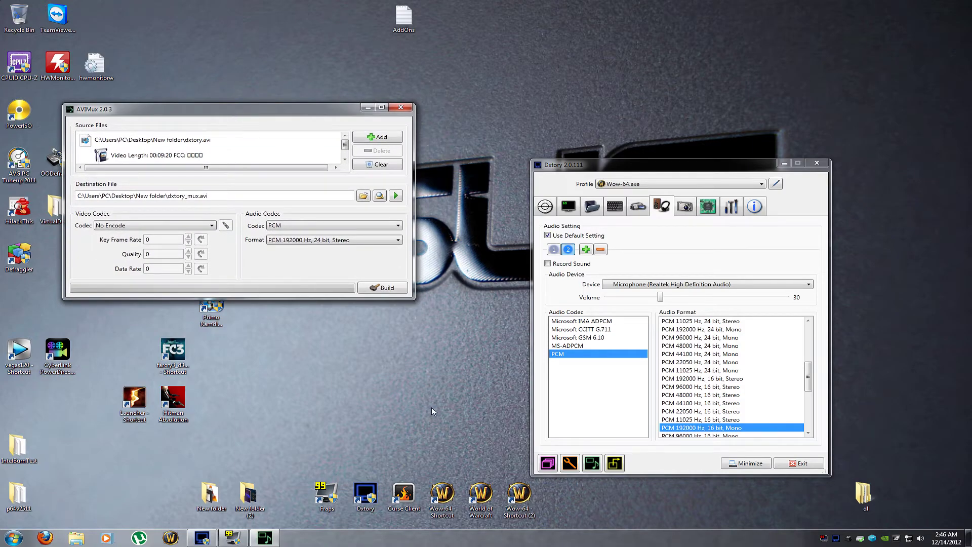
{"action": "right_click", "coordinate": [582, 538]}
{"action": "left_click", "coordinate": [627, 514]}
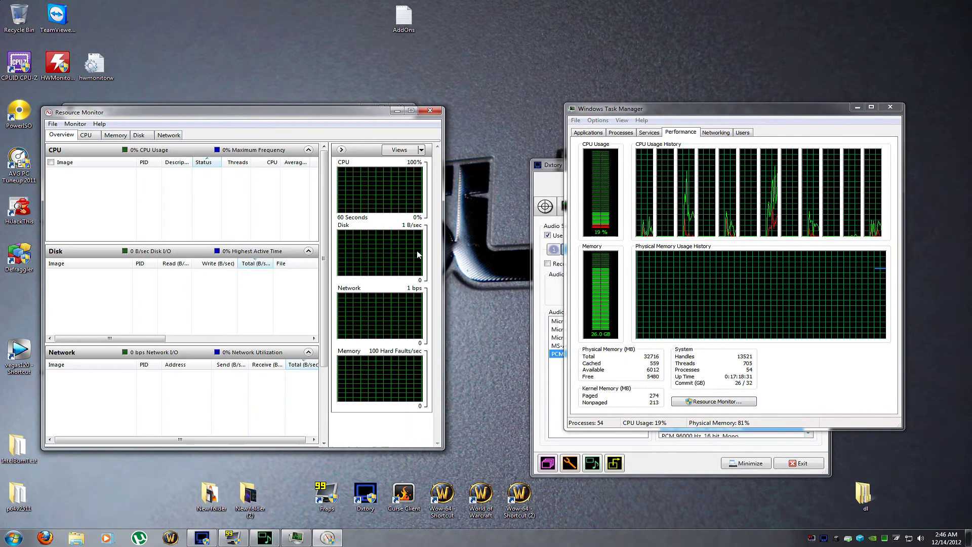
{"action": "left_click_drag", "start_coordinate": [216, 116], "coordinate": [209, 127]}
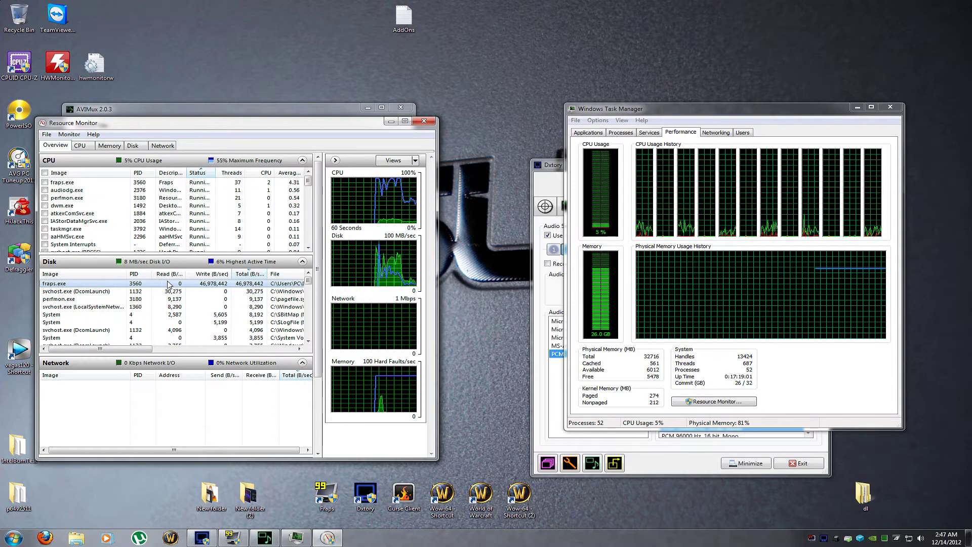
{"action": "left_click", "coordinate": [426, 122]}
{"action": "left_click", "coordinate": [891, 109]}
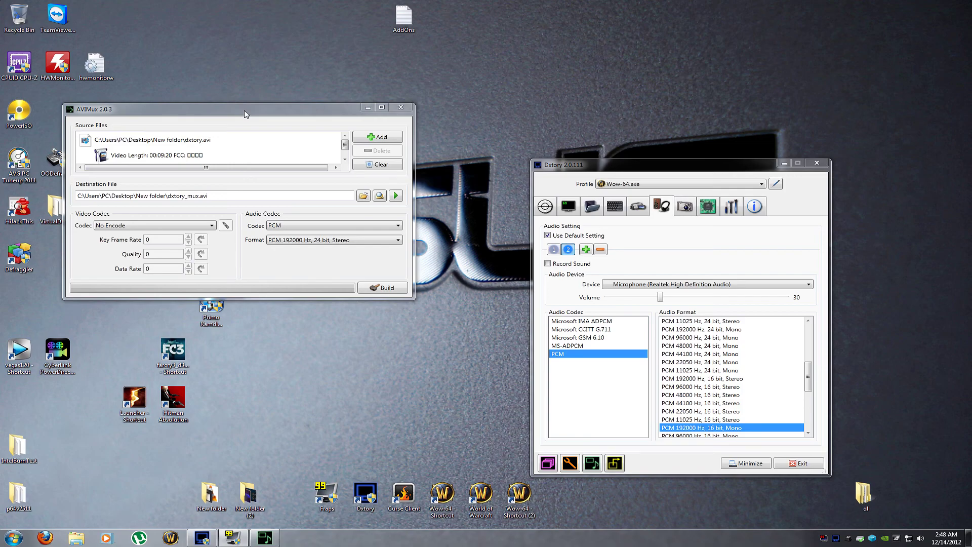
Close AVIMux and shift the Dxtory window slightly up and left
{"action": "left_click", "coordinate": [400, 108]}
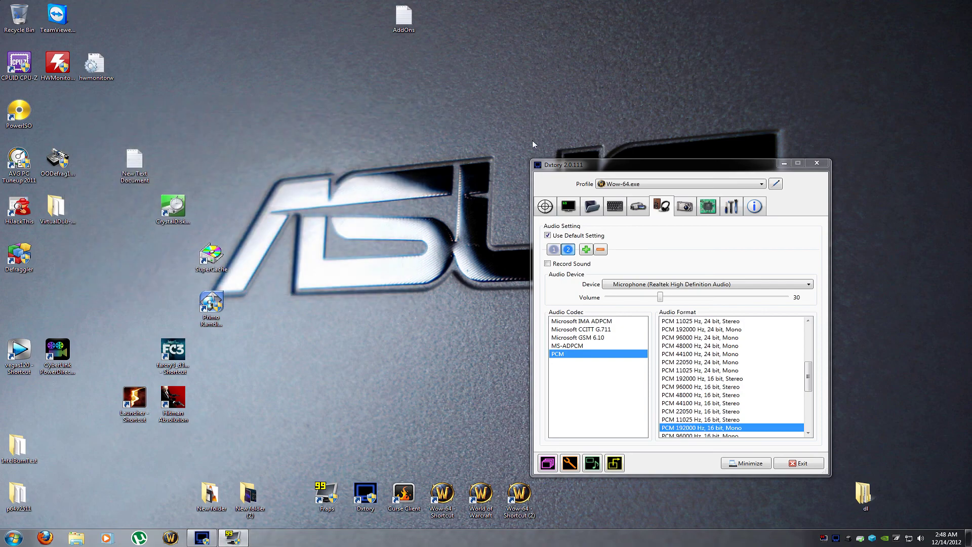
{"action": "left_click_drag", "start_coordinate": [620, 171], "coordinate": [596, 165]}
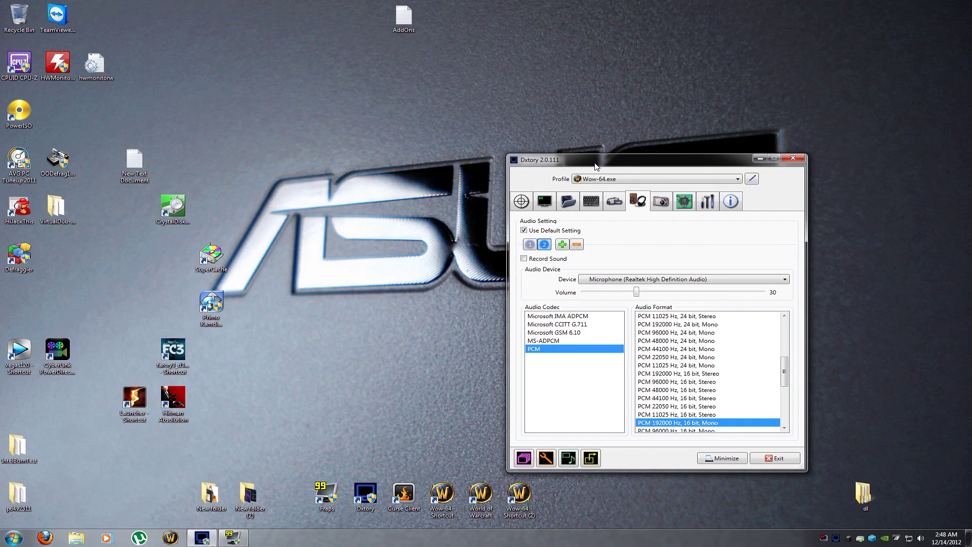